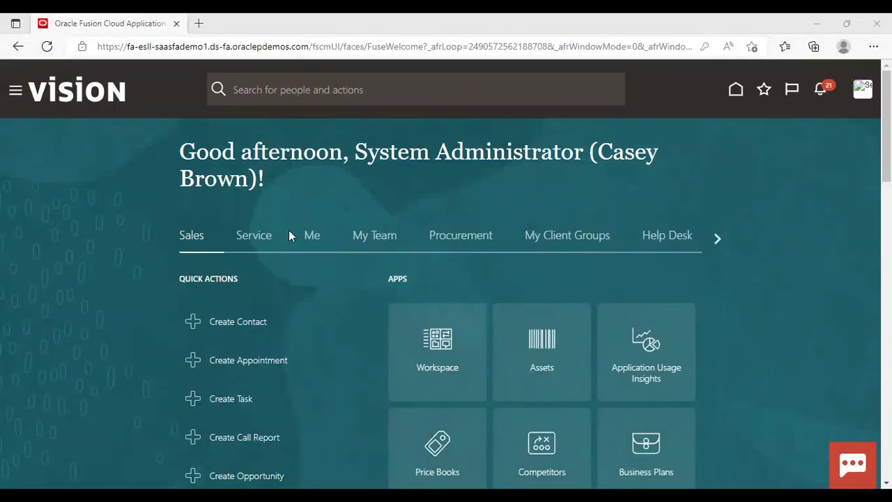
# - Start a new cash advance request from the Cash Advances list in Expenses
pyautogui.click(15, 92)
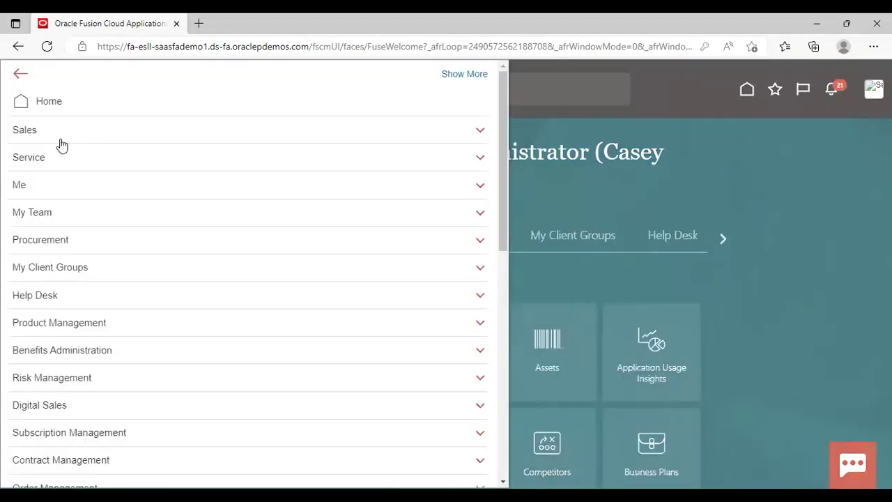
pyautogui.click(78, 194)
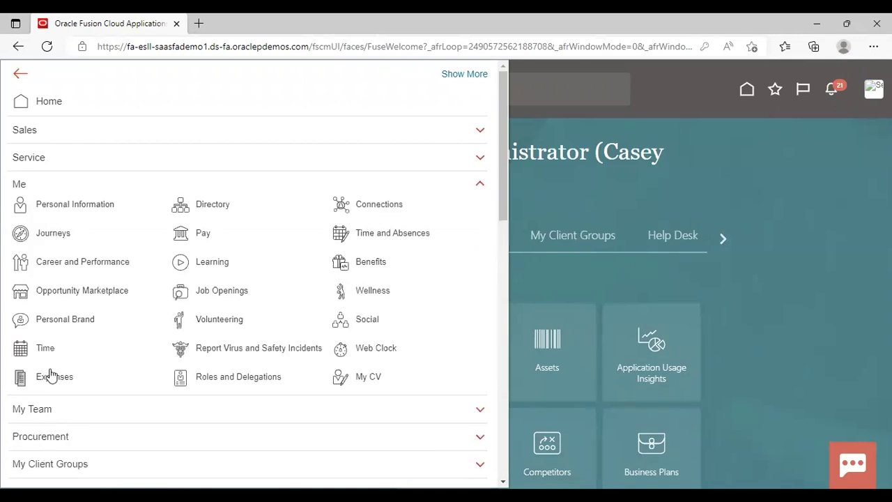
pyautogui.click(103, 361)
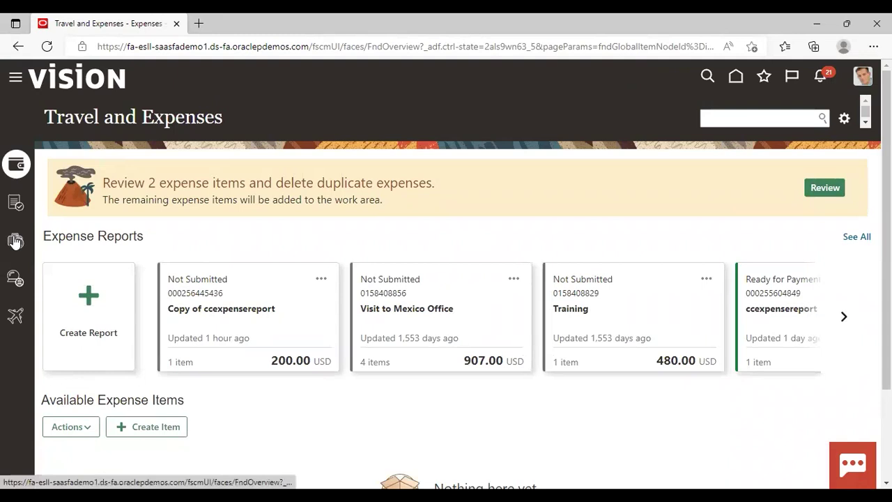
pyautogui.click(15, 241)
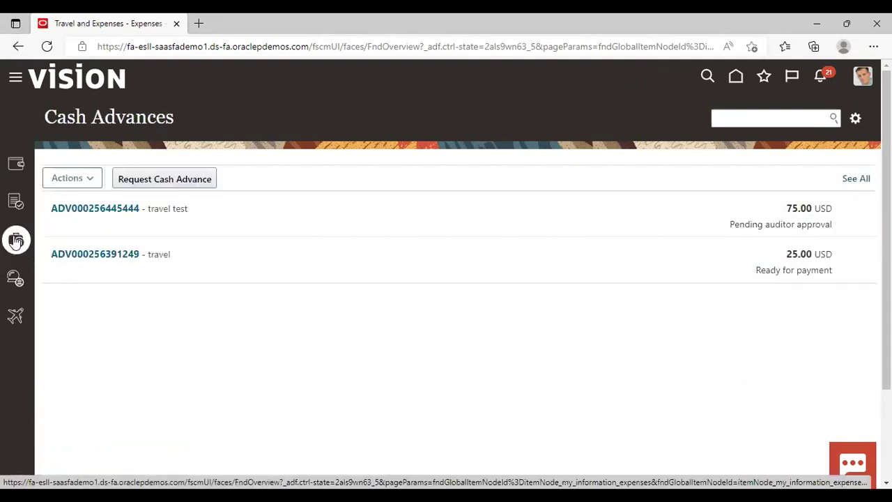
pyautogui.click(165, 178)
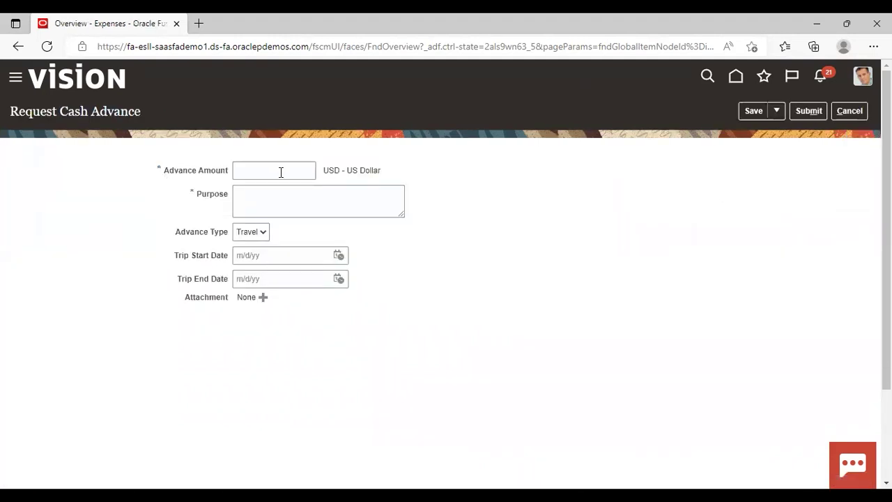
# - Request a 100 Travel advance with purpose 'travel and trip' and submit it for approval
pyautogui.click(281, 174)
pyautogui.write('100')
pyautogui.click(292, 197)
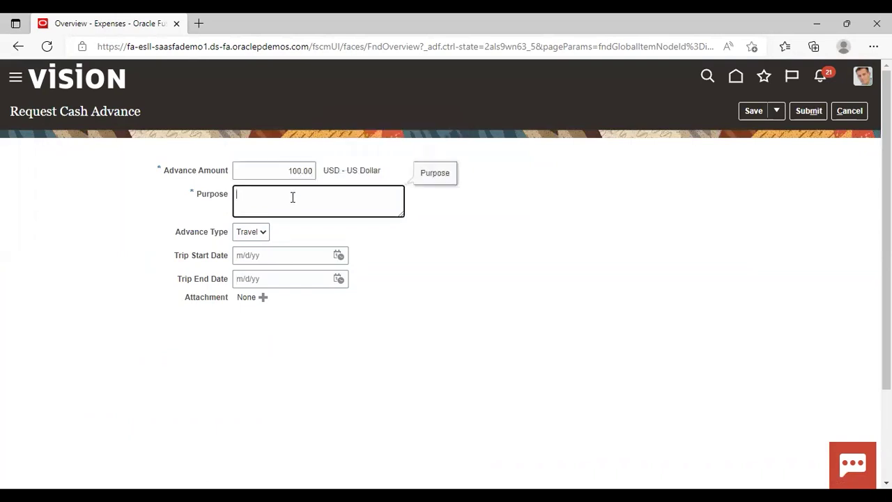
pyautogui.write('trip')
pyautogui.press('BackSpace')
pyautogui.press('BackSpace')
pyautogui.press('BackSpace')
pyautogui.press('BackSpace')
pyautogui.press('BackSpace')
pyautogui.write('travel and trip')
pyautogui.click(453, 236)
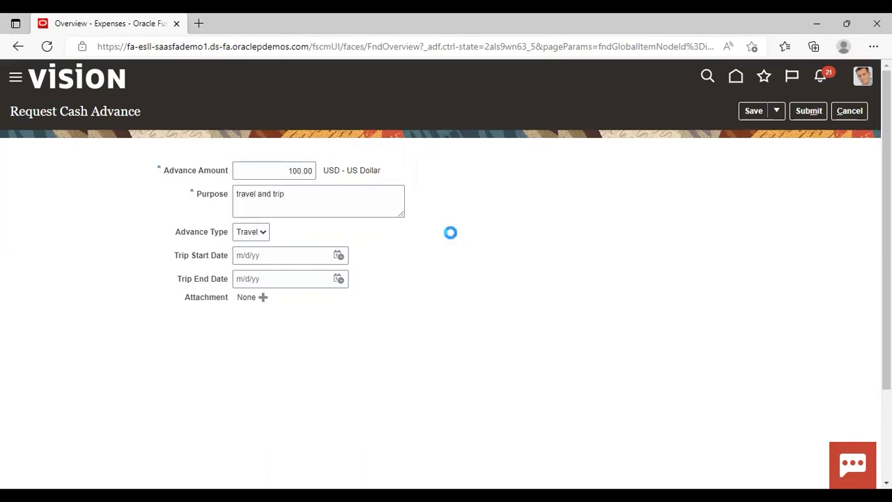
pyautogui.click(264, 232)
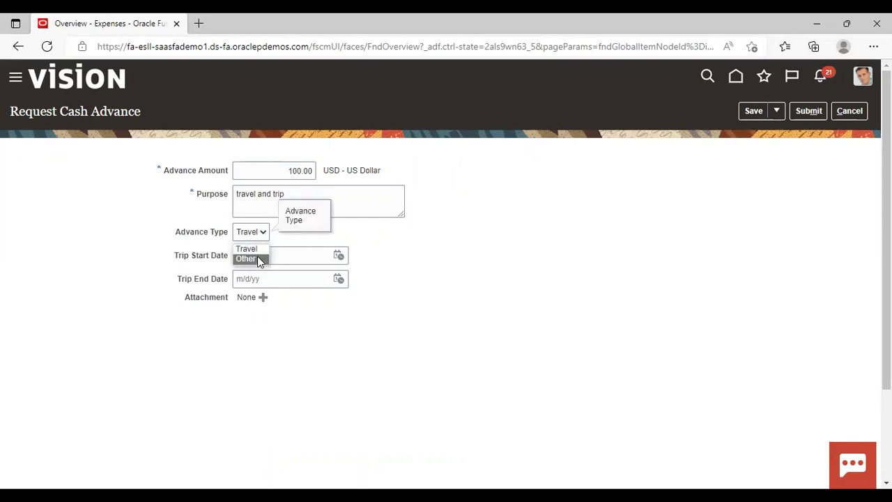
pyautogui.click(448, 282)
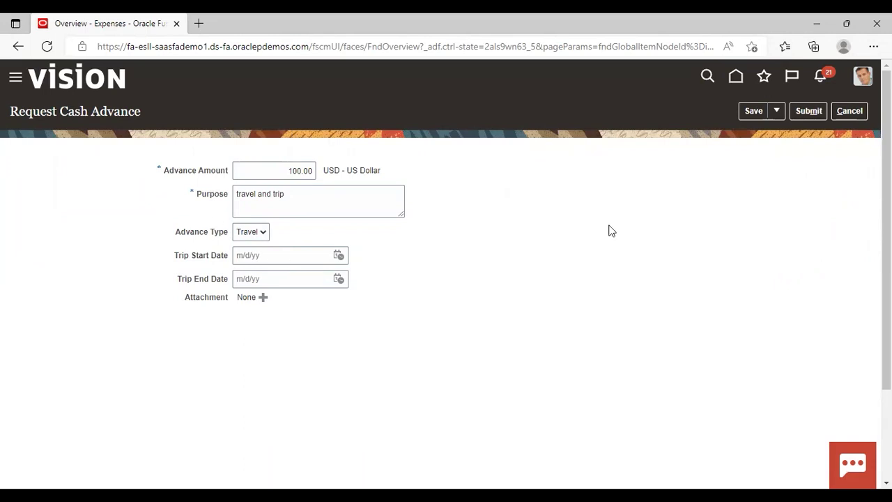
pyautogui.click(796, 113)
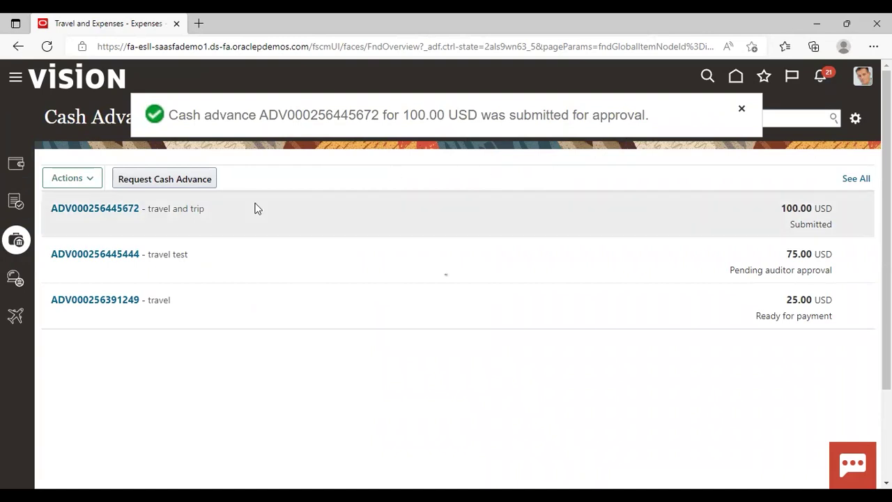
# - Review the new 100.00 USD advance's details, then return to the cash advances list
pyautogui.click(112, 208)
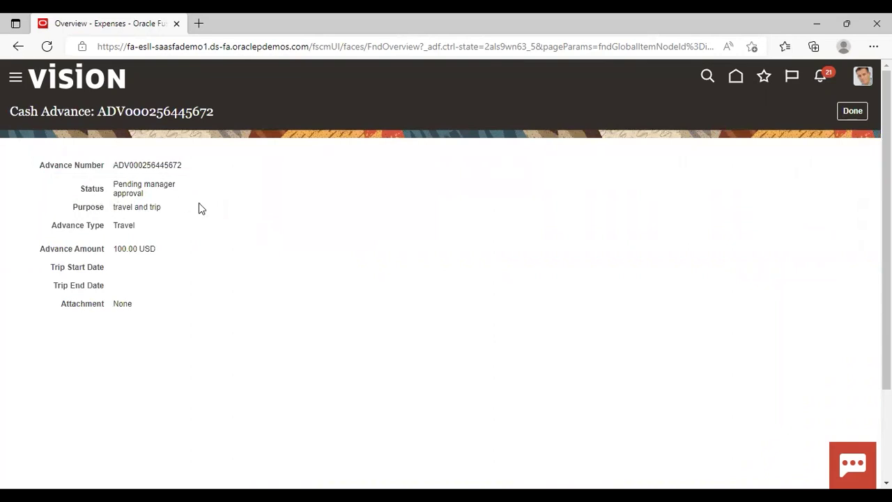
pyautogui.click(854, 114)
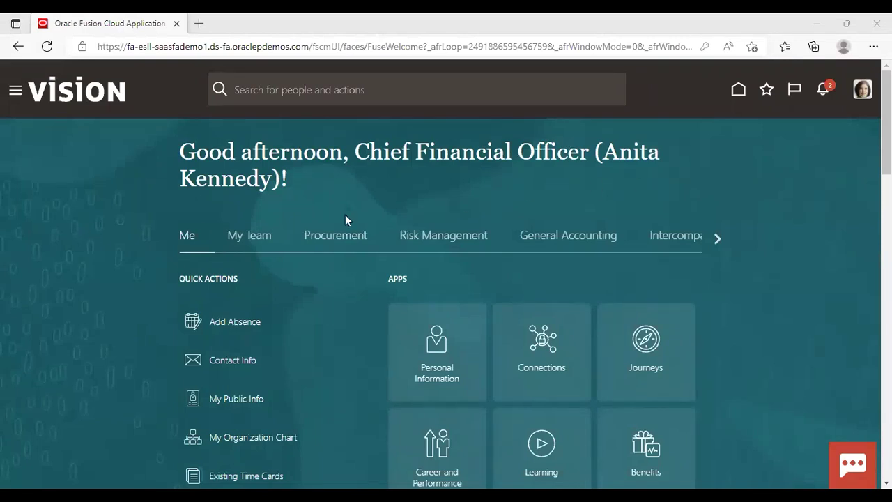
# - Approve the 100.00 USD cash advance from the pending notifications as manager
pyautogui.click(822, 92)
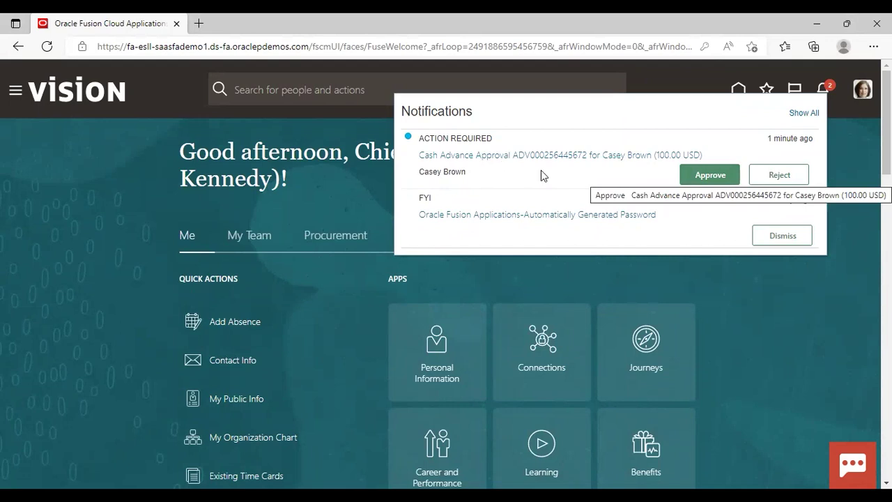
pyautogui.click(695, 177)
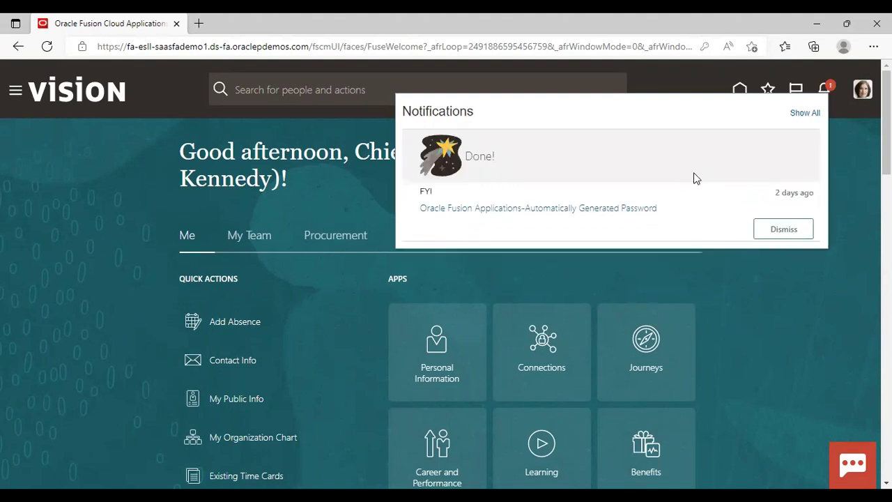
pyautogui.click(369, 315)
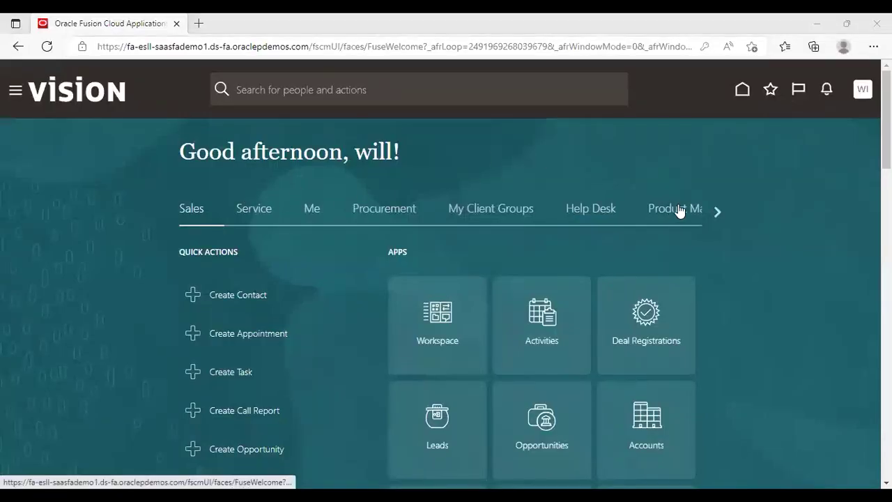
# - Open Manage Cash Advances from the Auditing work area under Expenses
pyautogui.click(15, 92)
pyautogui.click(500, 392)
pyautogui.click(170, 336)
pyautogui.click(42, 356)
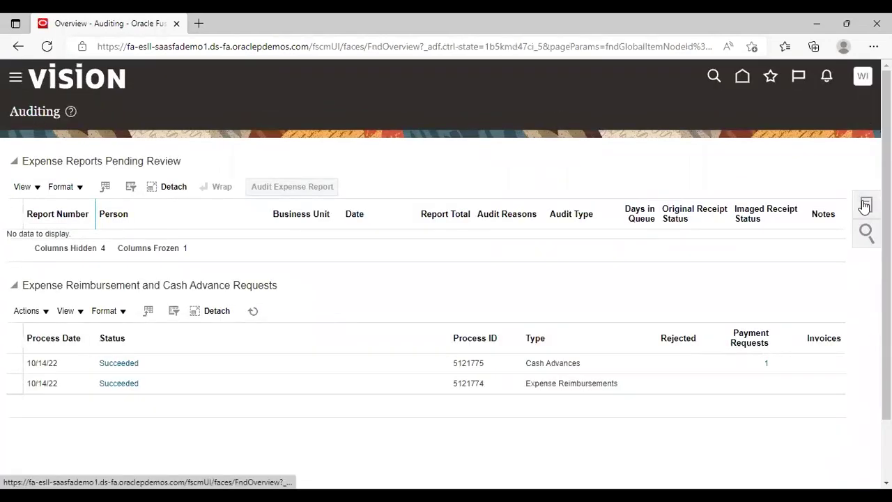
pyautogui.click(864, 205)
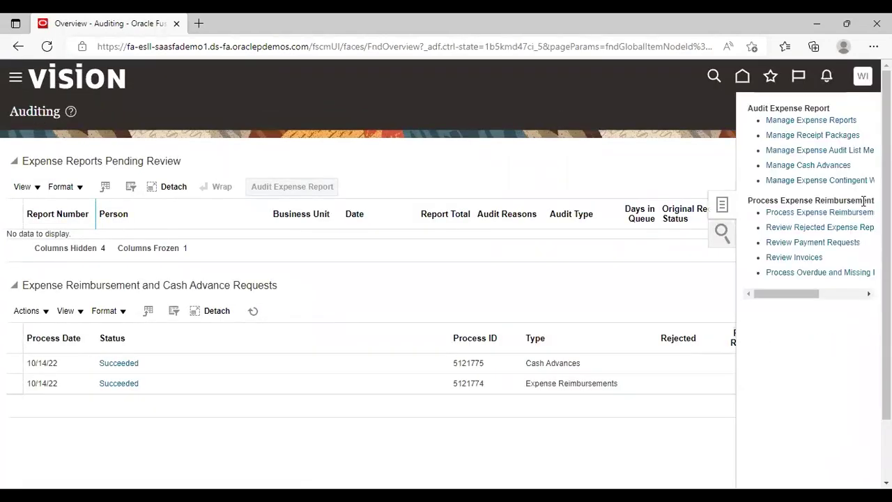
pyautogui.click(804, 166)
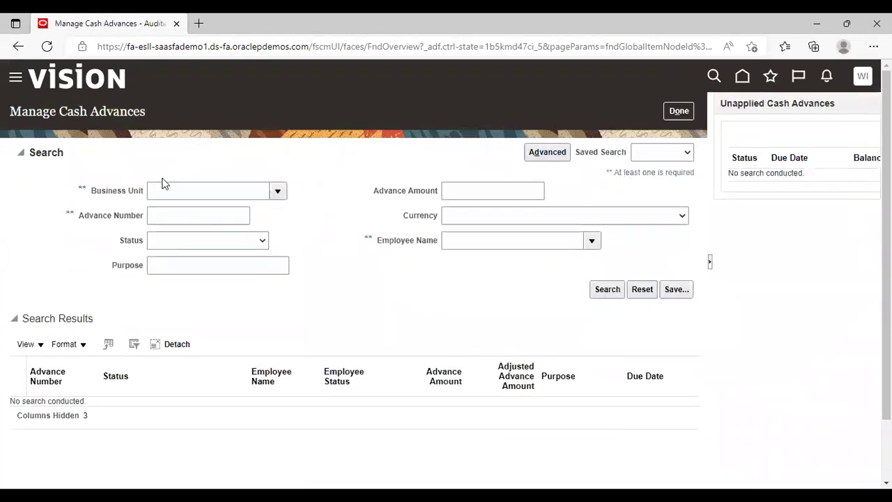
# - Search cash advances for US1 Business Unit
pyautogui.click(279, 191)
pyautogui.click(242, 229)
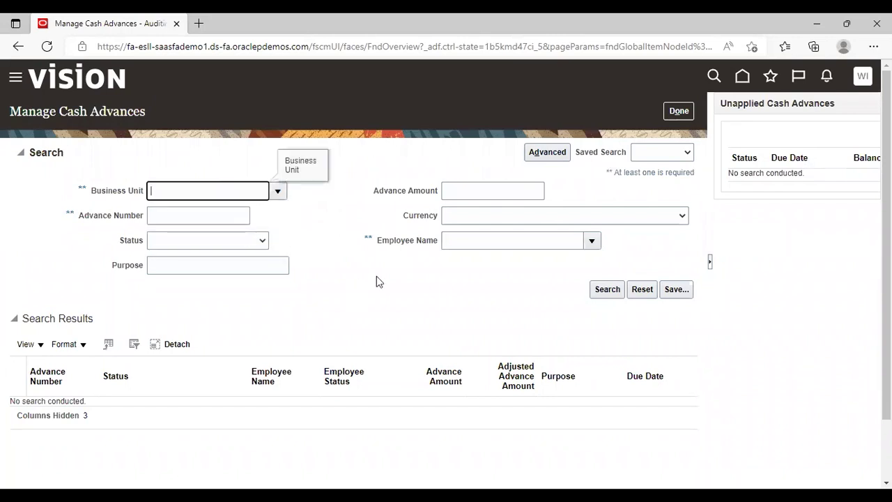
pyautogui.click(604, 291)
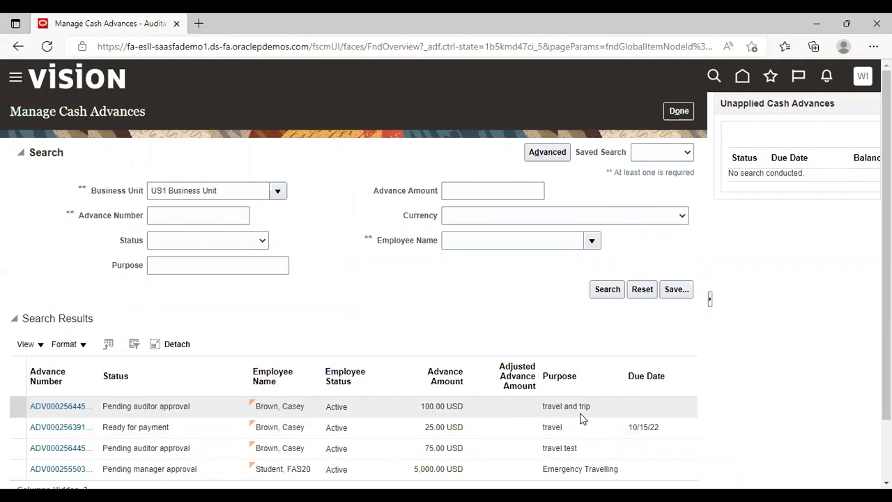
# - Give the travel and trip advance a 10/15/22 due date and approve it as auditor
pyautogui.click(55, 410)
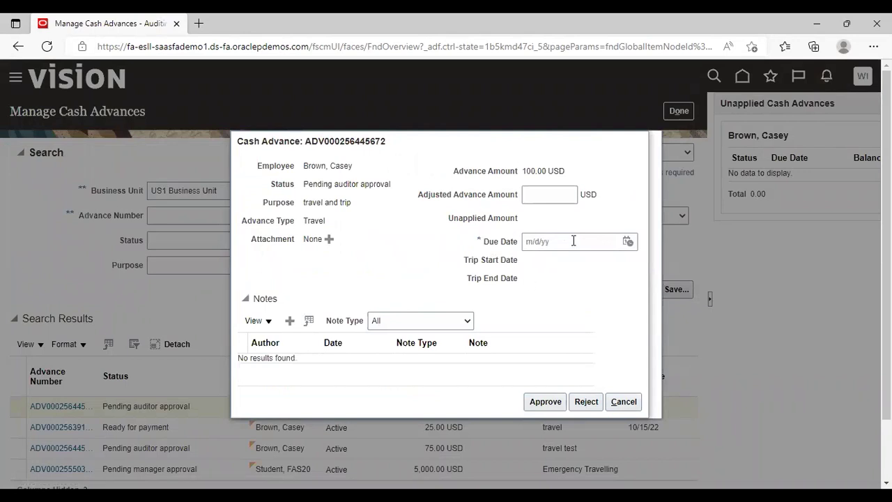
pyautogui.click(628, 242)
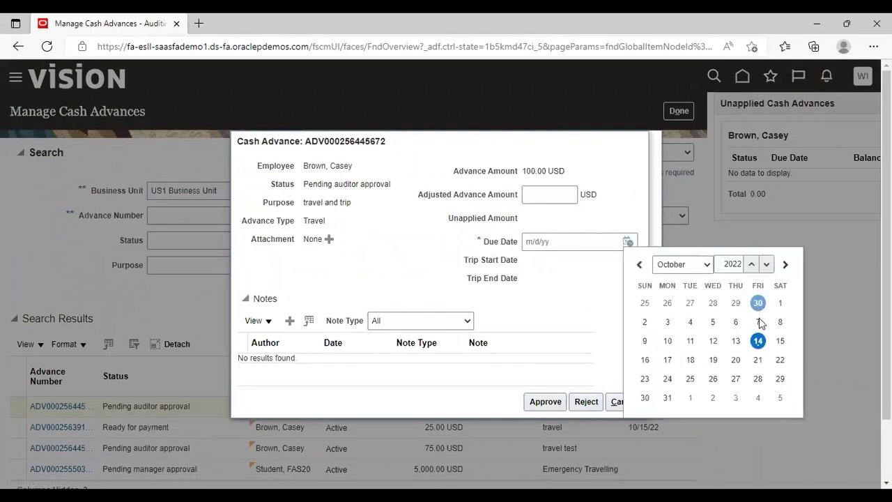
pyautogui.click(777, 339)
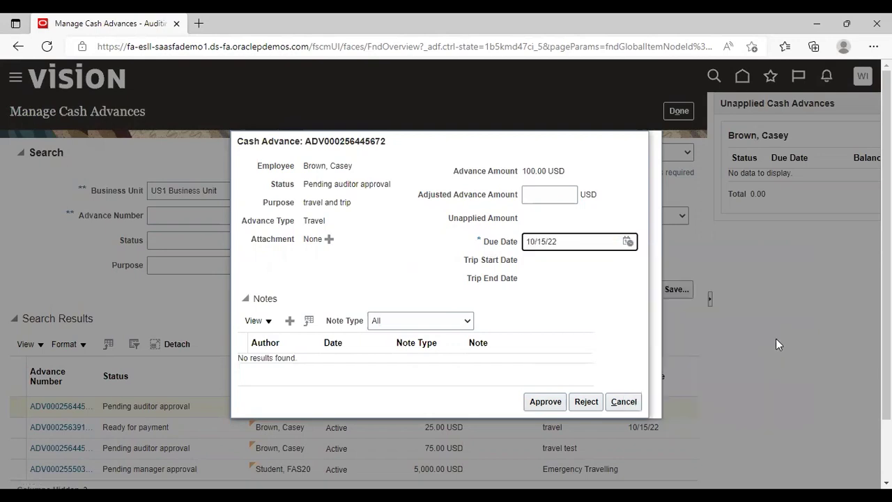
pyautogui.click(578, 290)
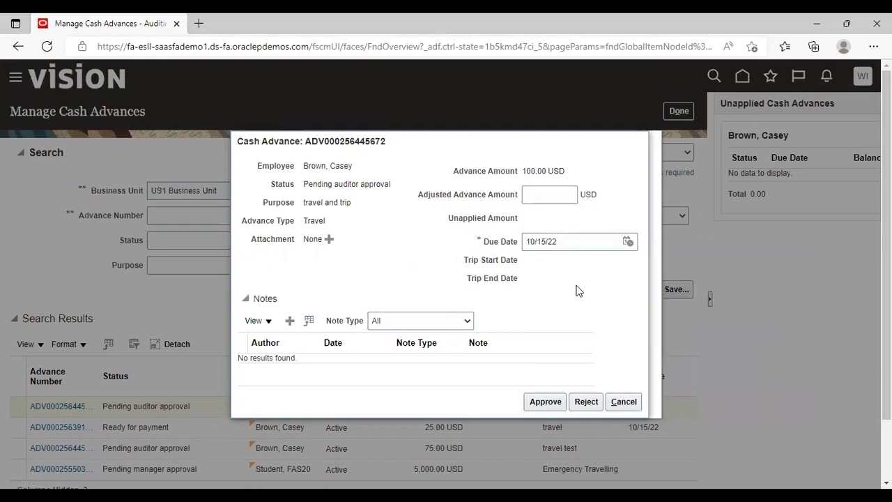
pyautogui.click(542, 403)
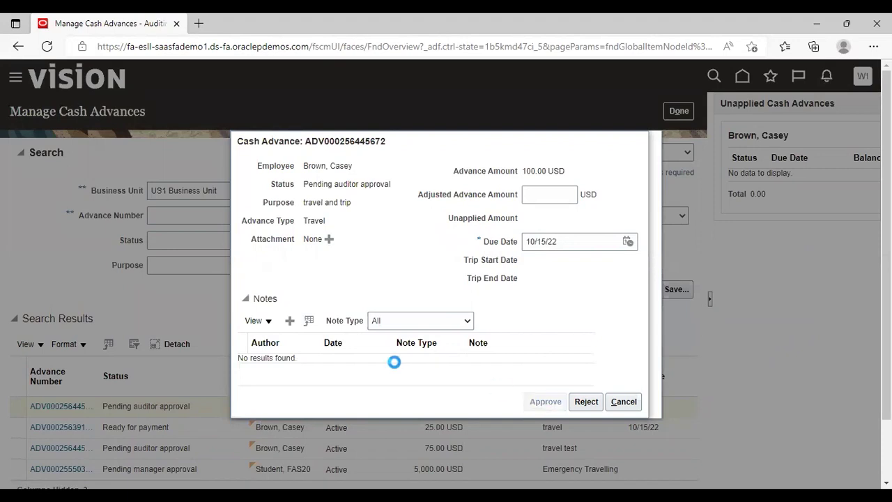
pyautogui.scroll(-1, 395, 362)
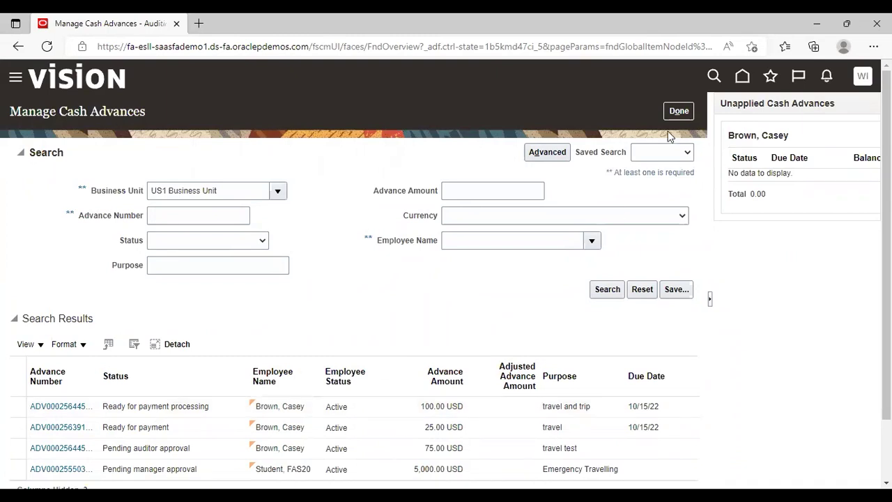
# - Go to the Process Expense Reimbursements auditing task
pyautogui.click(677, 112)
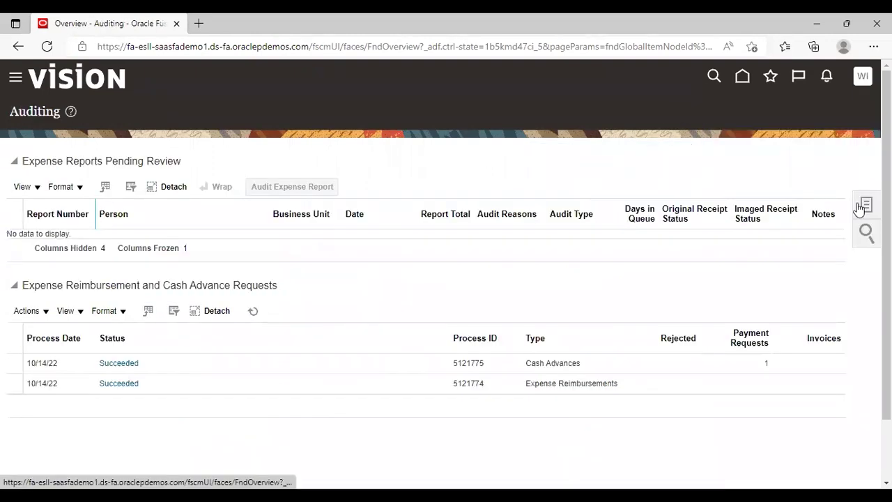
pyautogui.click(859, 206)
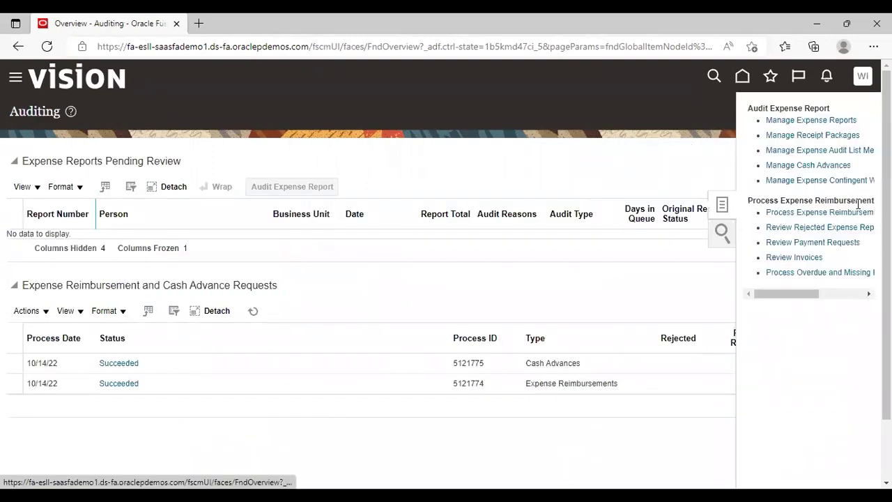
pyautogui.click(800, 212)
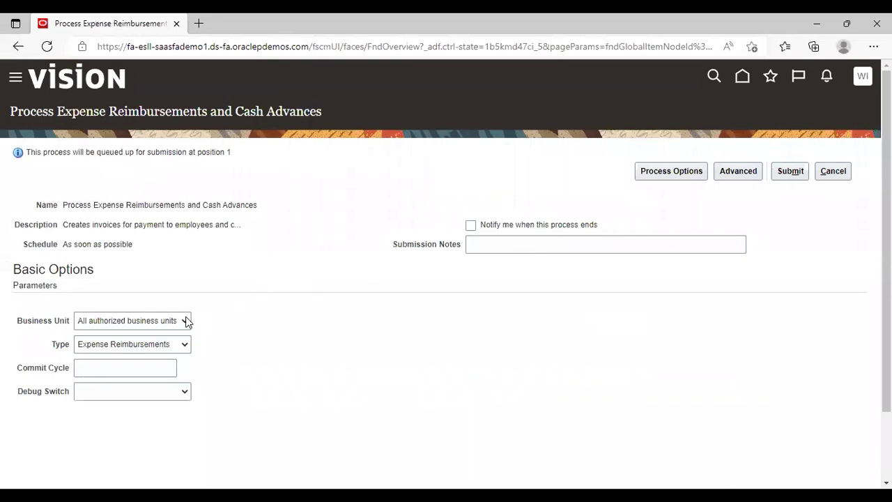
# - Submit the process for US1 Business Unit with type Cash Advances
pyautogui.click(185, 322)
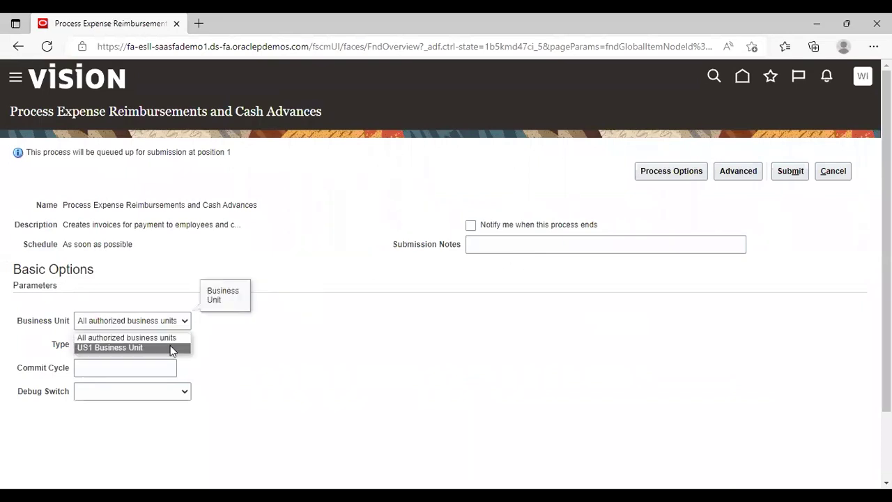
pyautogui.click(170, 347)
pyautogui.click(170, 345)
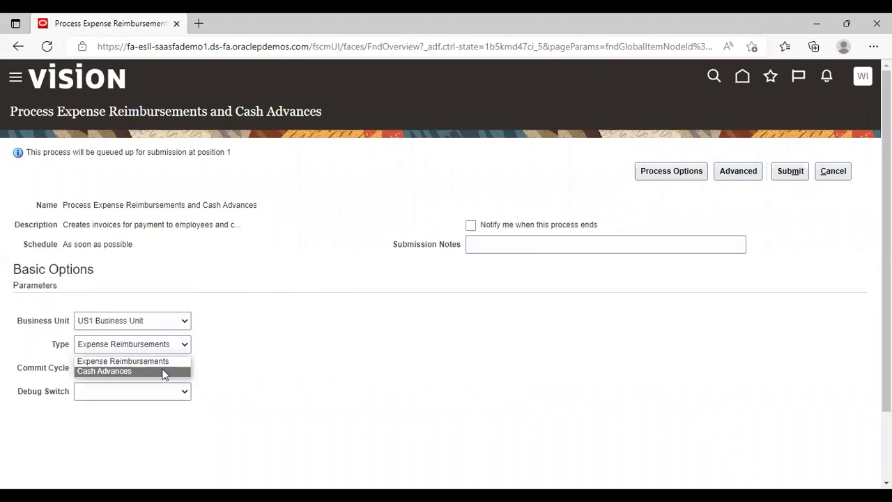
pyautogui.click(163, 370)
pyautogui.click(790, 172)
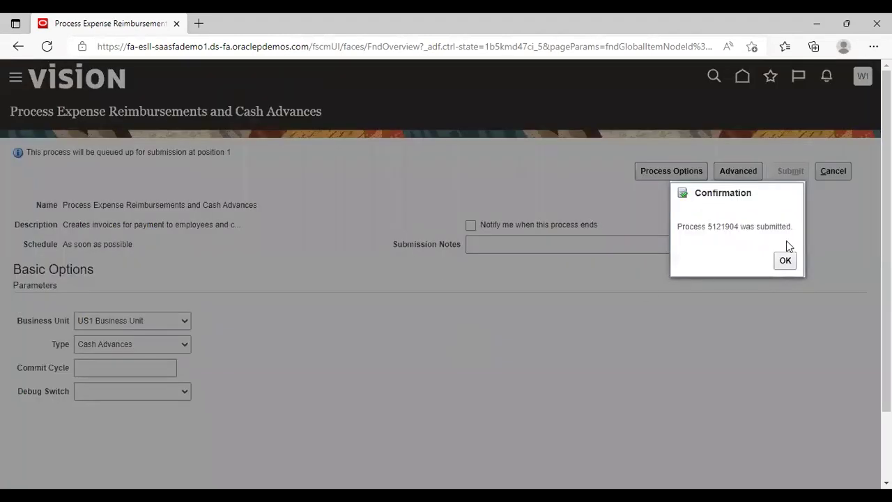
pyautogui.click(785, 261)
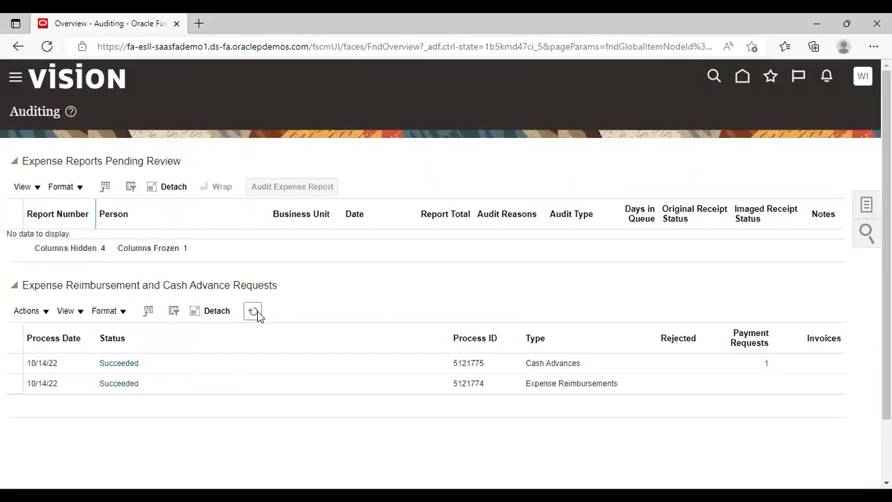
# - Refresh until process 5121904 succeeds, then review its 100 USD ADV payment request invoice
pyautogui.click(256, 311)
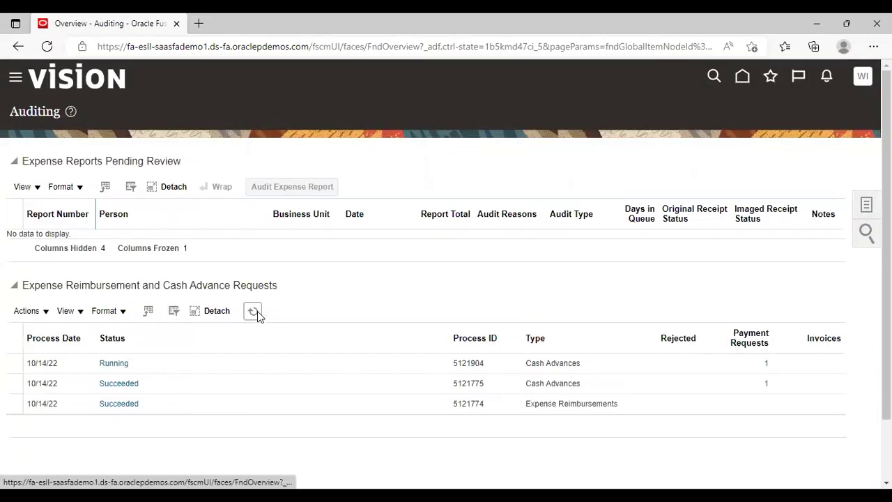
pyautogui.click(255, 311)
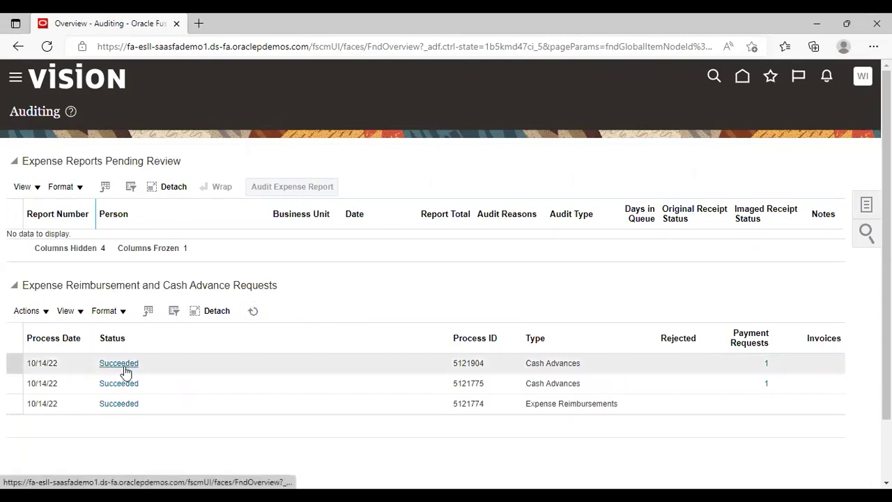
pyautogui.click(765, 364)
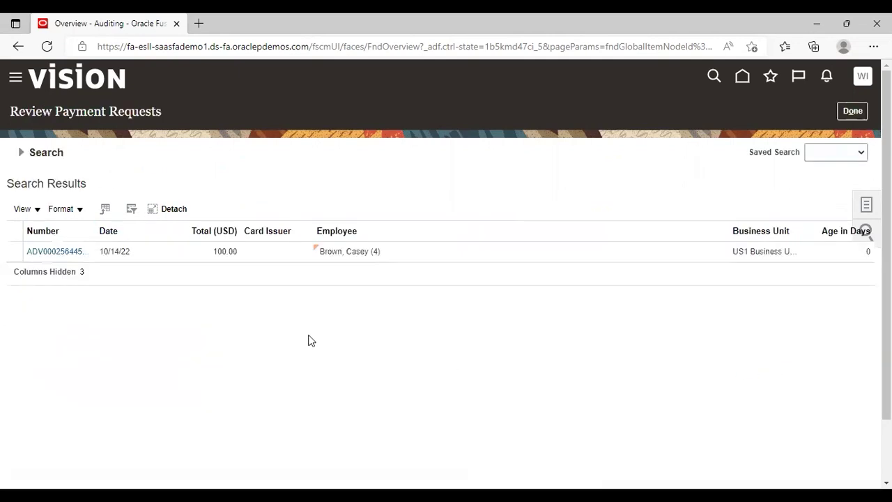
pyautogui.click(55, 255)
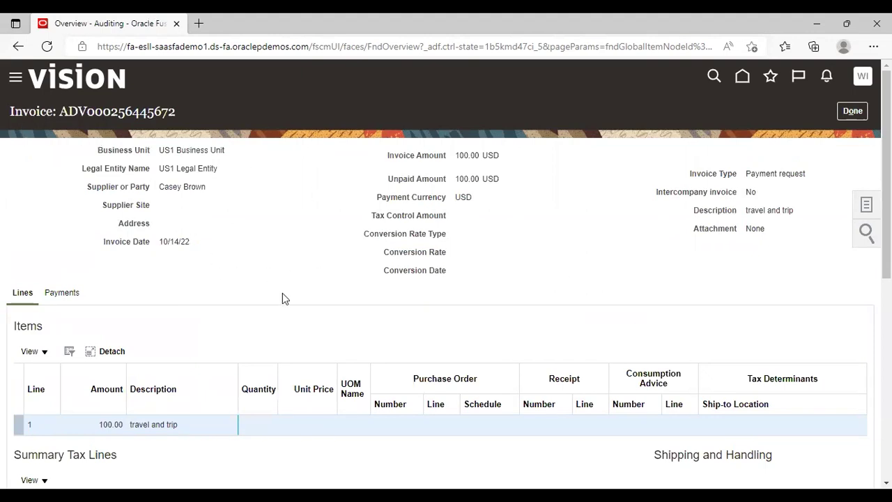
pyautogui.click(852, 110)
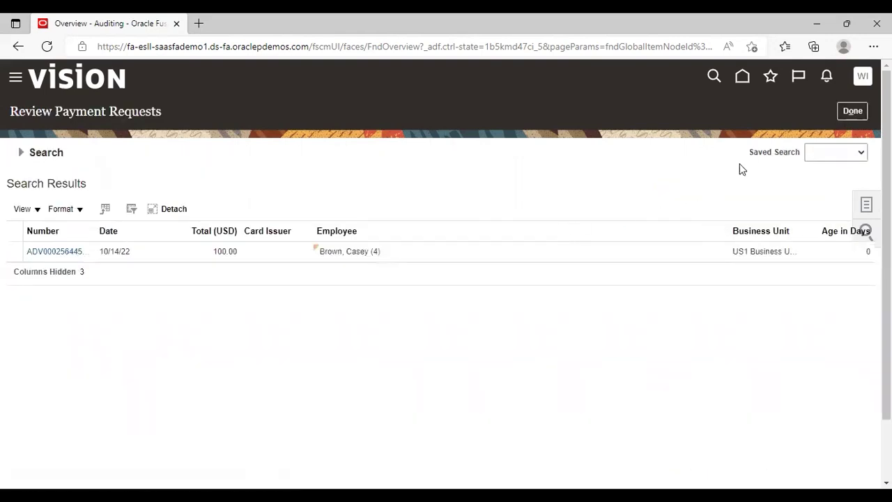
pyautogui.click(852, 111)
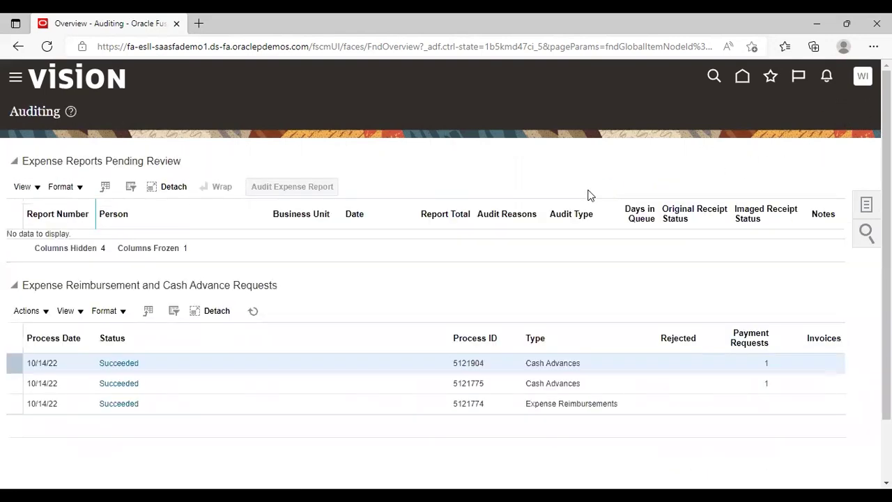